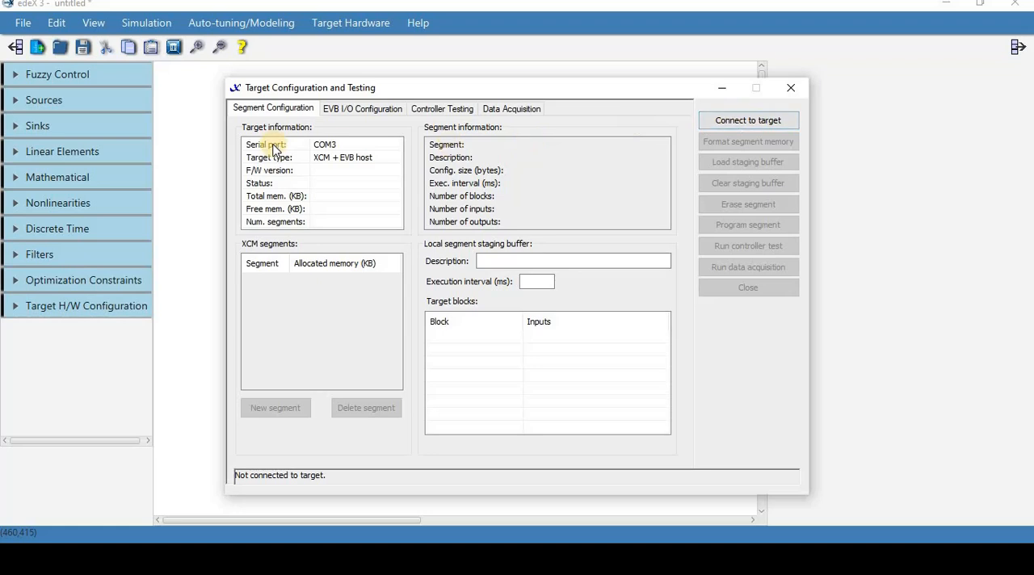
- Set the target type to XCM + EVB host and keep COM3 as the serial port
{"action": "left_click", "coordinate": [332, 162]}
{"action": "left_click", "coordinate": [331, 162]}
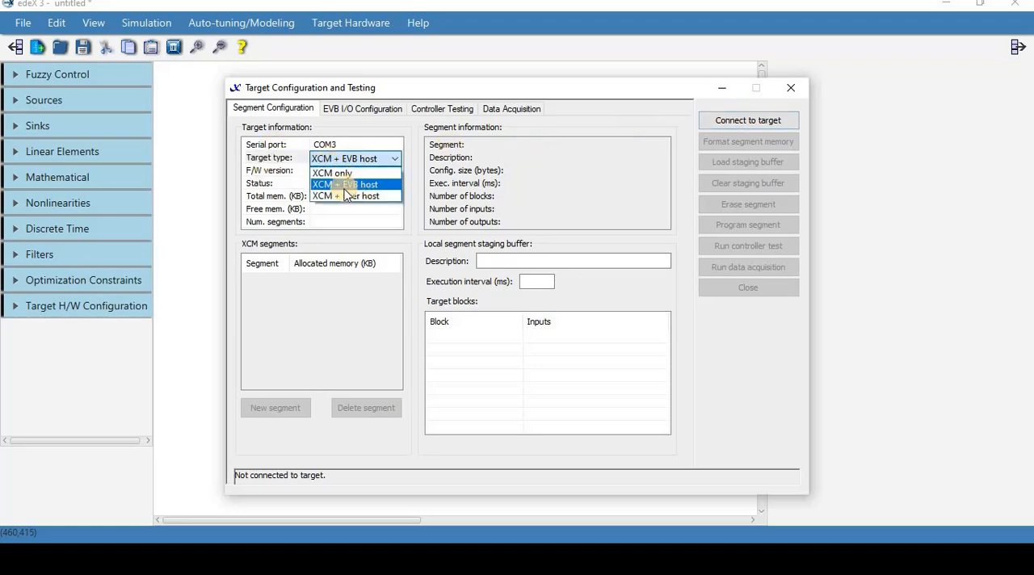
{"action": "left_click", "coordinate": [369, 185]}
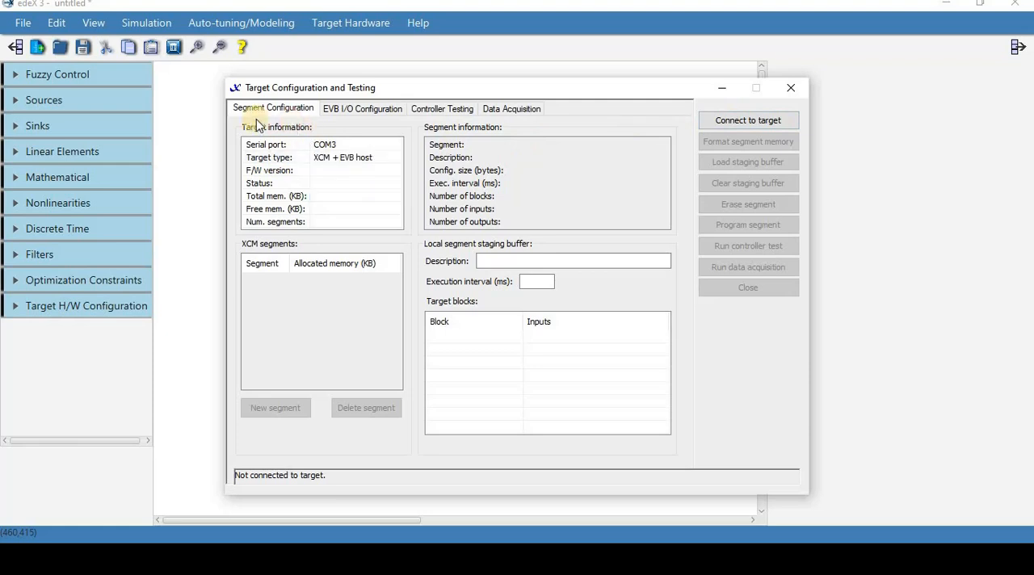
{"action": "left_click", "coordinate": [335, 145]}
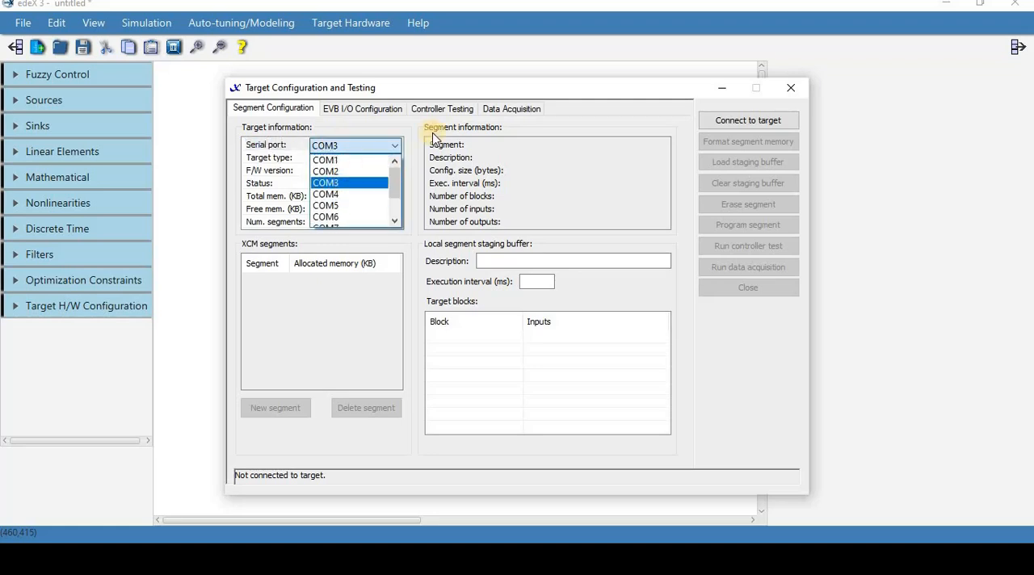
{"action": "left_click", "coordinate": [847, 111]}
- Connect to the target and show its data acquisition settings
{"action": "left_click", "coordinate": [735, 121]}
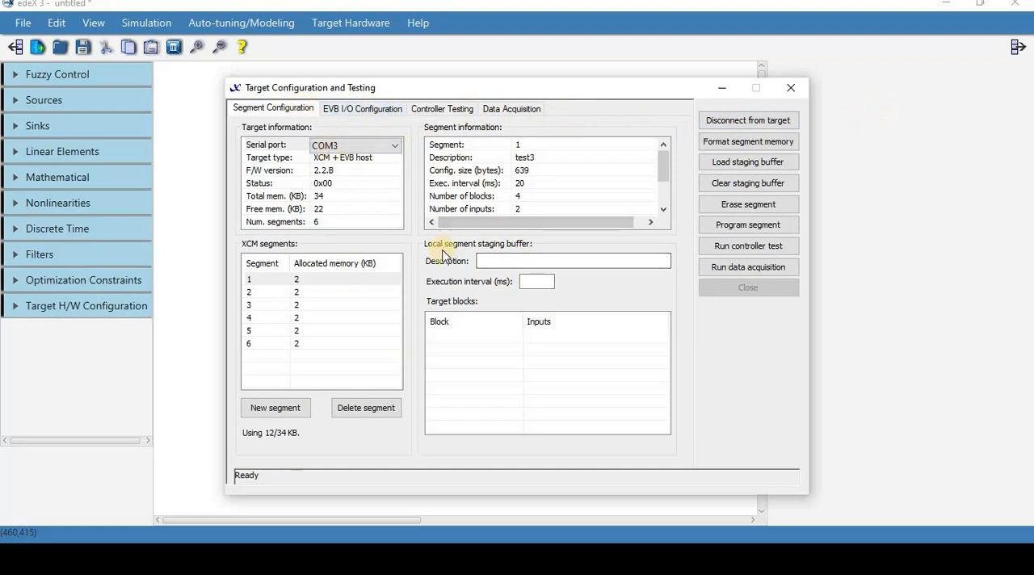
{"action": "left_click", "coordinate": [519, 114]}
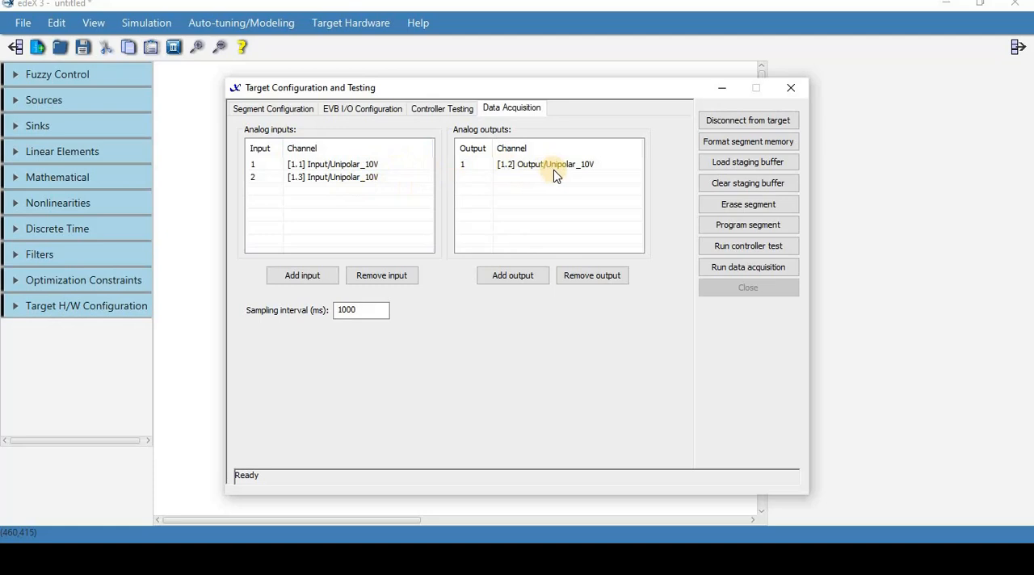
- Set the channels of analog inputs 1 and 2 to <none>
{"action": "left_click", "coordinate": [341, 179]}
{"action": "left_click", "coordinate": [341, 180]}
{"action": "left_click", "coordinate": [319, 191]}
{"action": "left_click", "coordinate": [355, 166]}
{"action": "left_click", "coordinate": [355, 165]}
{"action": "left_click", "coordinate": [345, 173]}
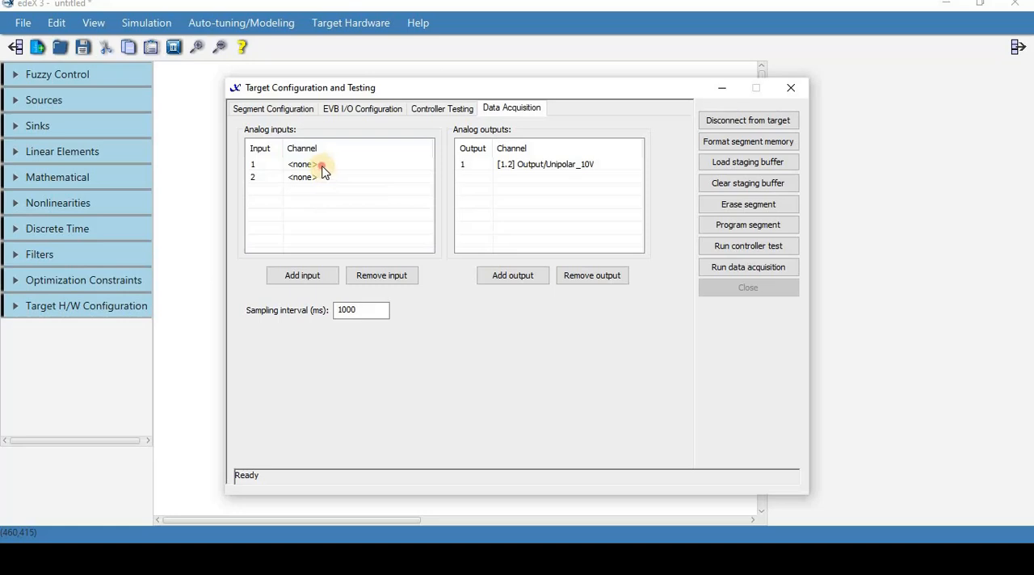
- Assign channel [1.1] Input/Unipolar_10V to analog input 1 and [1.3] Input/Unipolar_10V to analog input 2
{"action": "left_click", "coordinate": [323, 168]}
{"action": "left_click", "coordinate": [326, 191]}
{"action": "left_click", "coordinate": [324, 176]}
{"action": "left_click", "coordinate": [331, 178]}
{"action": "left_click", "coordinate": [344, 216]}
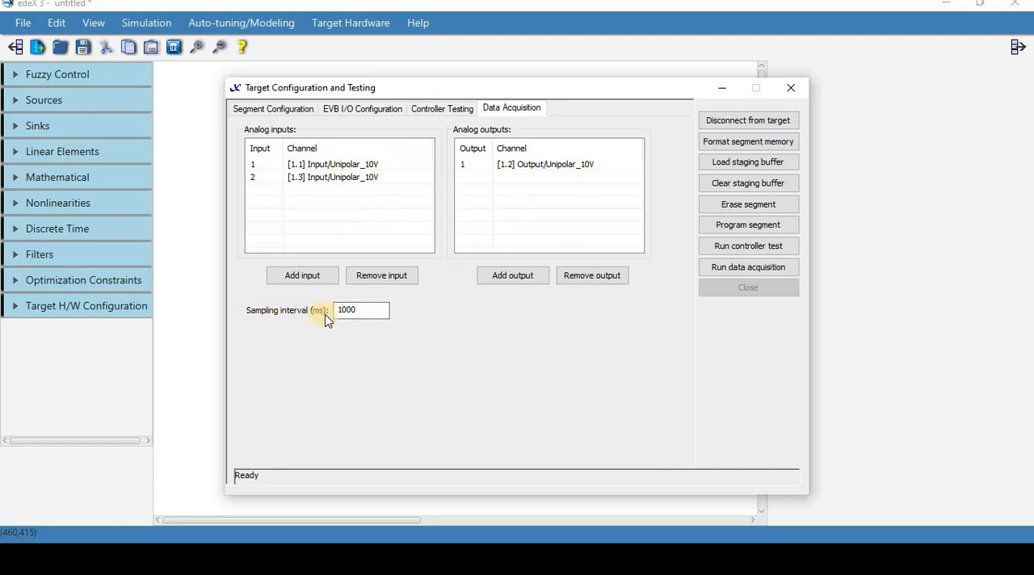
- Set the sampling interval to 50 ms and open the data acquisition run window
{"action": "left_click_drag", "start_coordinate": [382, 309], "coordinate": [275, 311]}
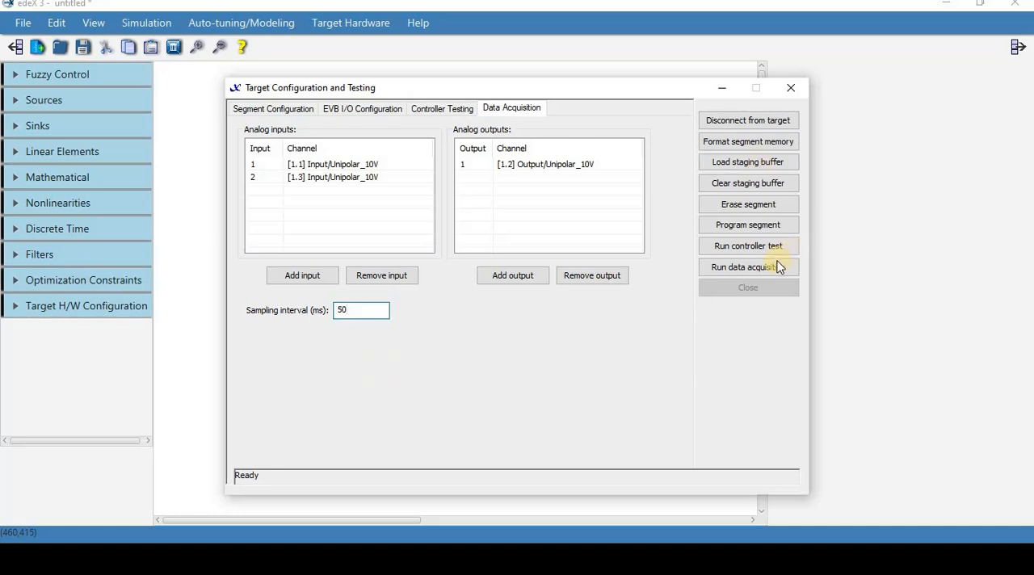
{"action": "left_click", "coordinate": [744, 271]}
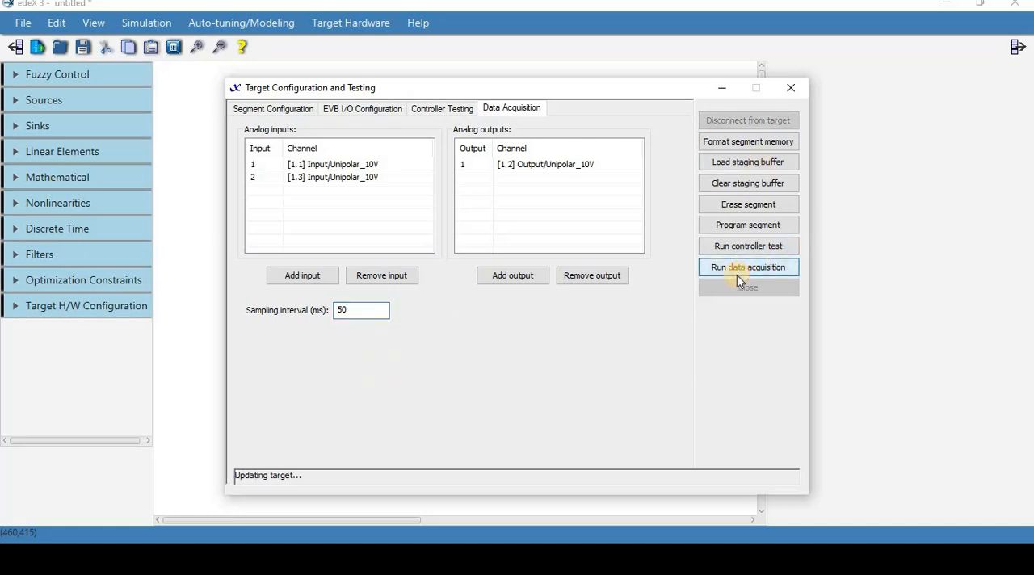
{"action": "left_click", "coordinate": [600, 214]}
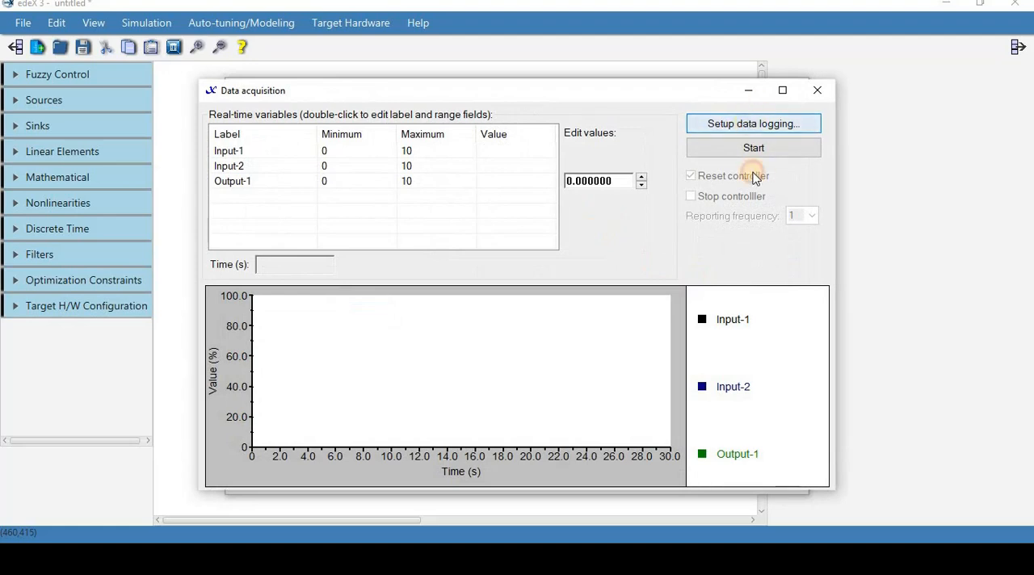
- Set up data logging to write to the log file "tutorial data1.dat" in the Tutorial folder
{"action": "left_click", "coordinate": [754, 123]}
{"action": "left_click", "coordinate": [409, 266]}
{"action": "left_click", "coordinate": [586, 287]}
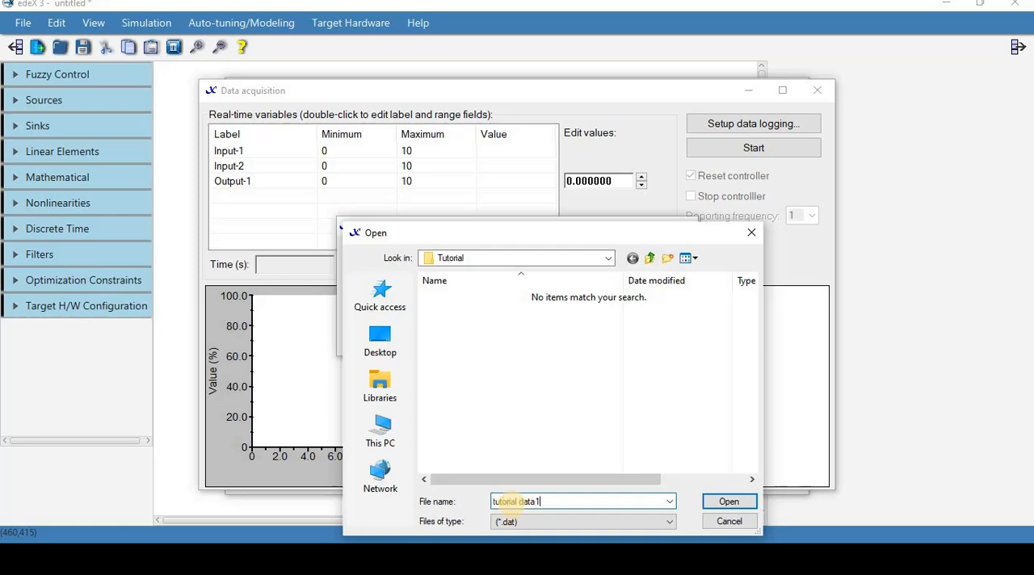
{"action": "key", "text": "Return"}
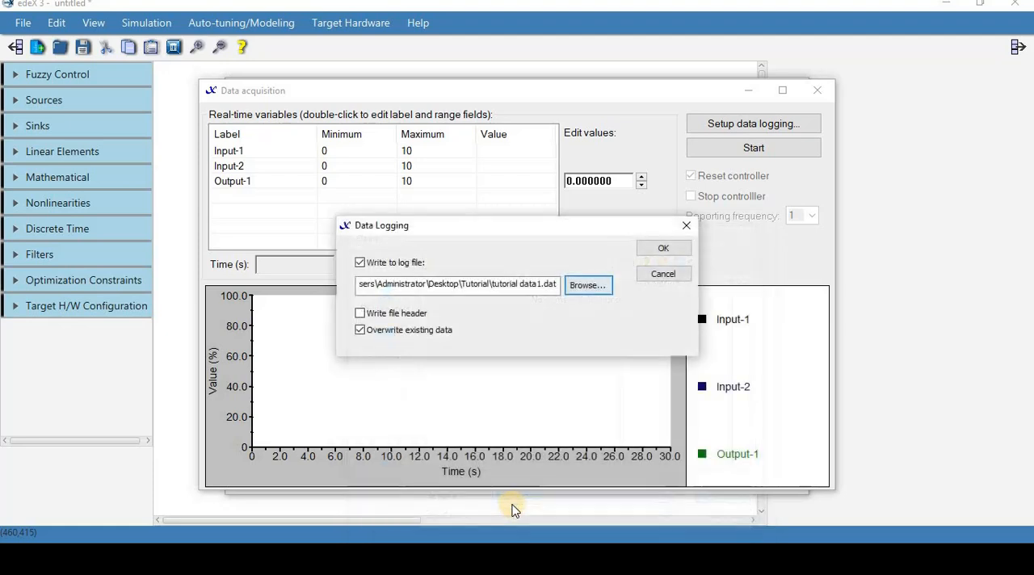
{"action": "left_click", "coordinate": [663, 250]}
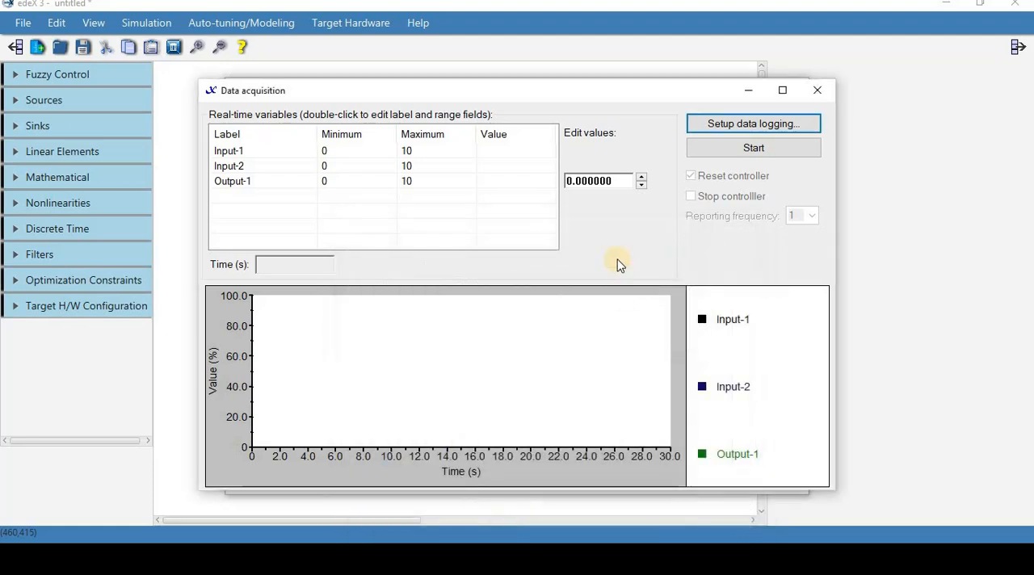
- Start the acquisition and raise Output-1 in steps of 1 up to 10, then begin stepping it back down
{"action": "left_click", "coordinate": [755, 148]}
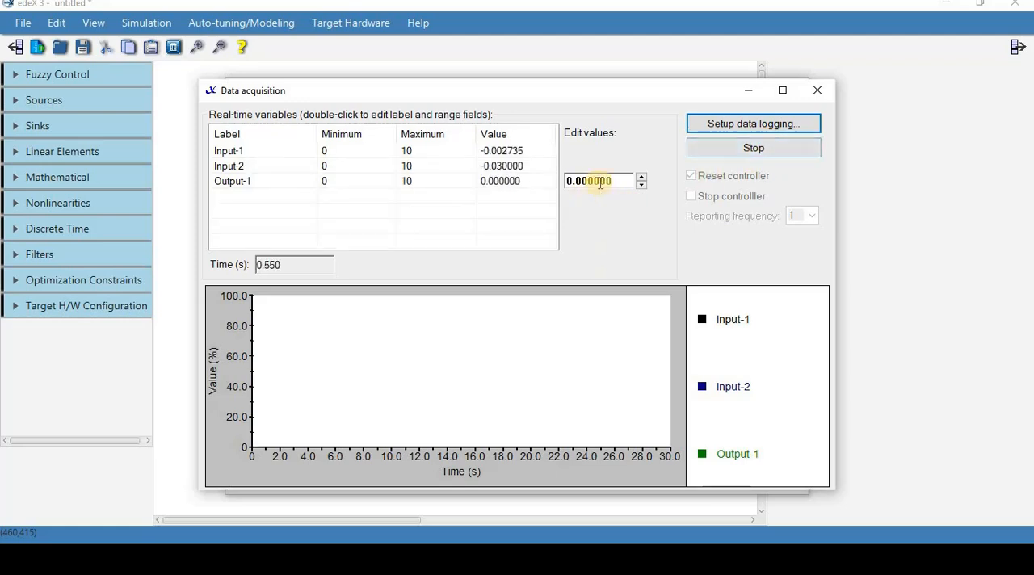
{"action": "left_click_drag", "start_coordinate": [623, 179], "coordinate": [340, 189]}
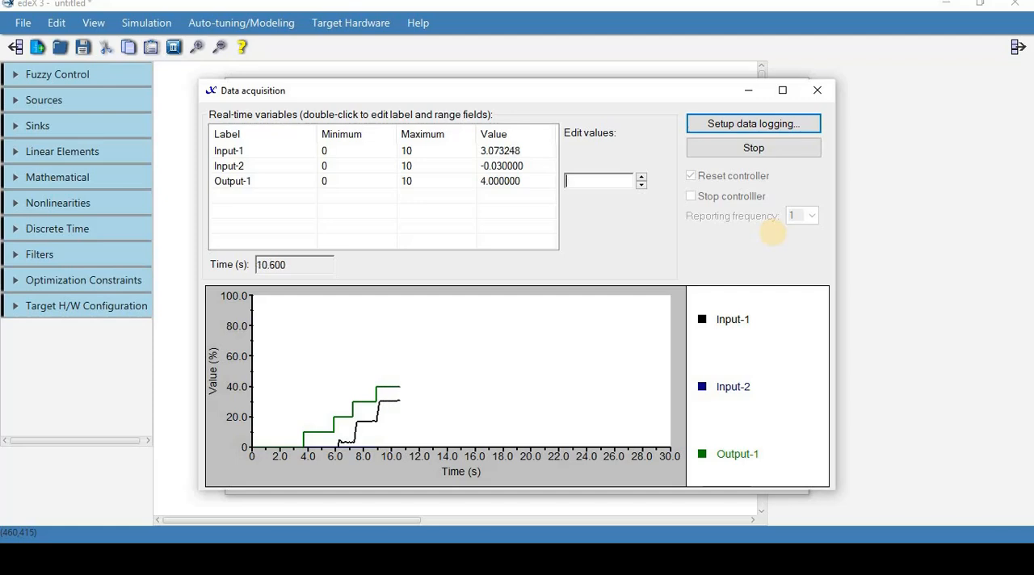
{"action": "key", "text": "BackSpace"}
{"action": "type", "text": "6"}
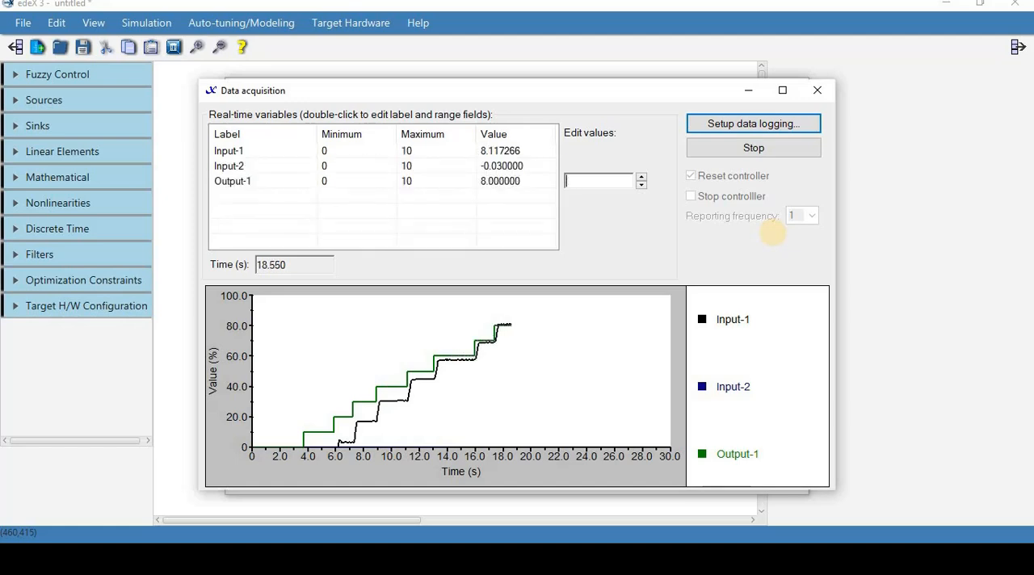
{"action": "key", "text": "BackSpace"}
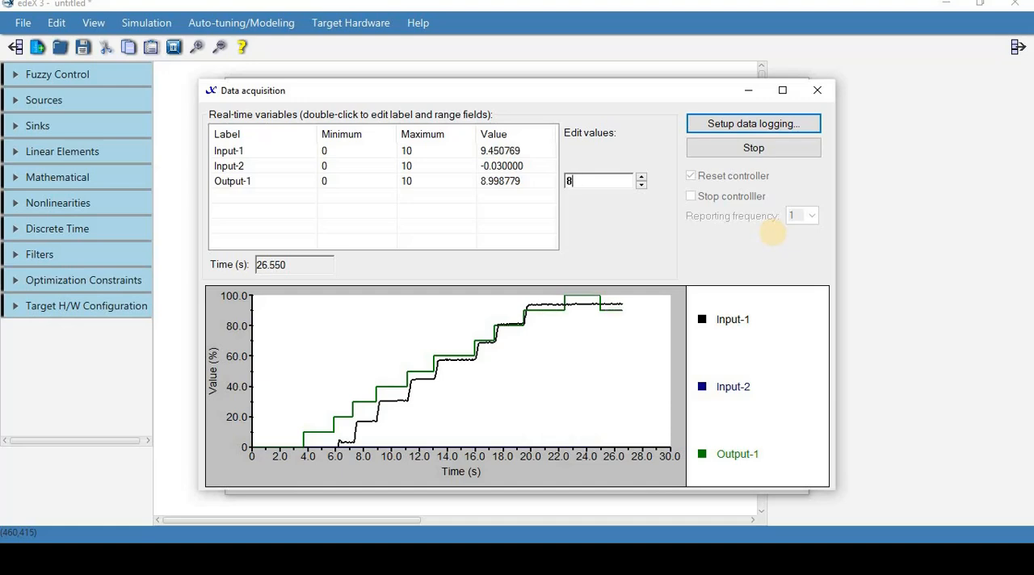
- Step Output-1 down through 7, 6, 5, 4 and 3 to 2.1 while the acquisition runs
{"action": "type", "text": "7"}
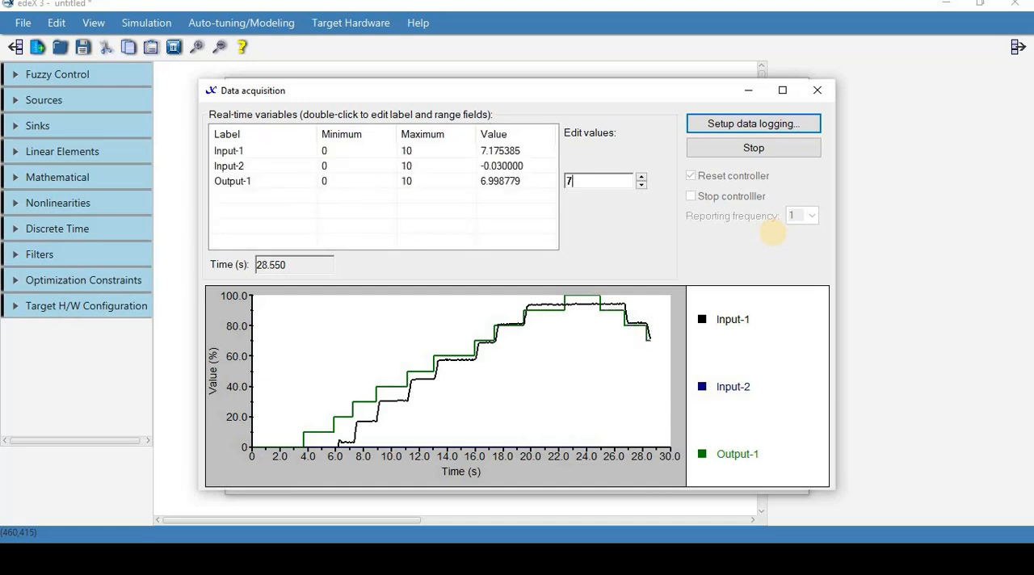
{"action": "key", "text": "BackSpace"}
{"action": "type", "text": "6"}
{"action": "key", "text": "Return"}
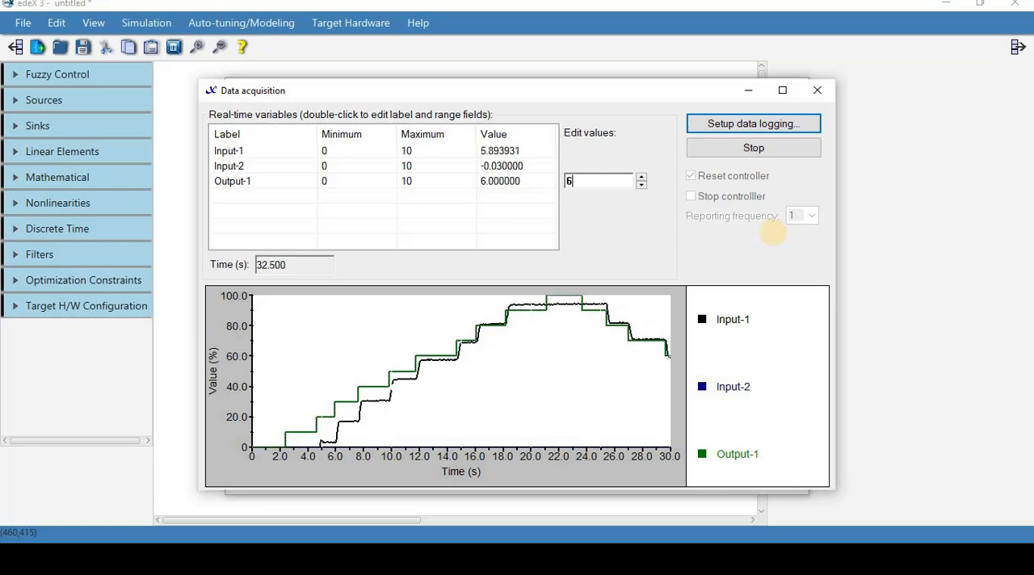
{"action": "key", "text": "BackSpace"}
{"action": "type", "text": "5"}
{"action": "key", "text": "Return"}
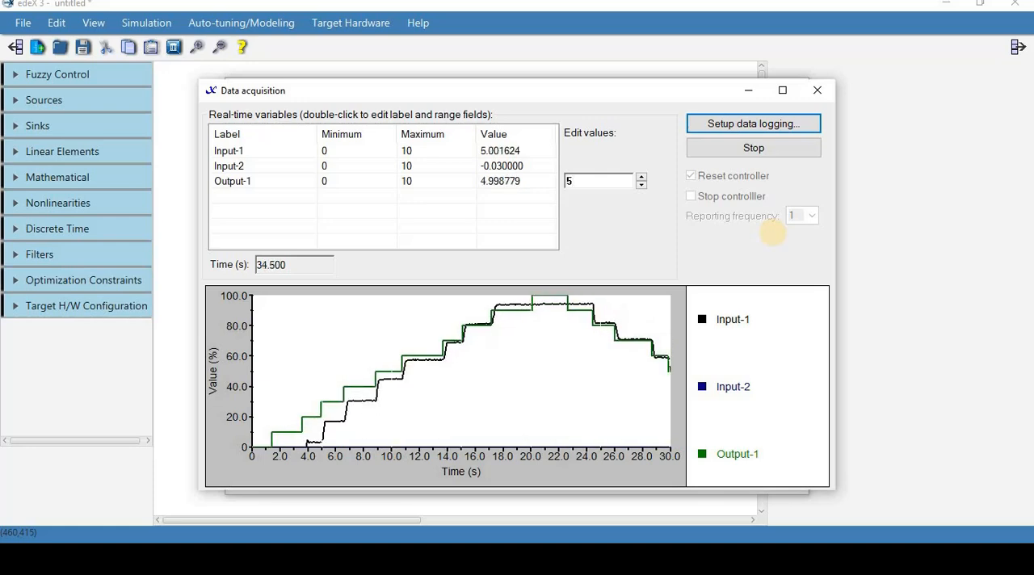
{"action": "key", "text": "BackSpace"}
{"action": "type", "text": "4"}
{"action": "key", "text": "Return"}
{"action": "key", "text": "BackSpace"}
{"action": "type", "text": "3"}
{"action": "key", "text": "Return"}
{"action": "key", "text": "BackSpace"}
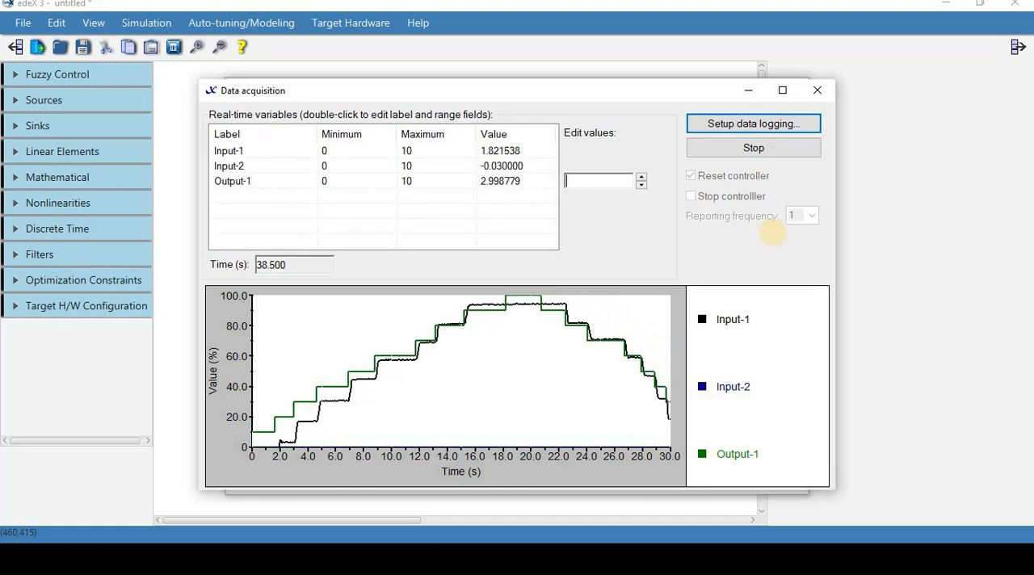
{"action": "type", "text": "2.1"}
{"action": "key", "text": "Return"}
- Raise Output-1 gradually in small increments from 2.1 up to its maximum of 10
{"action": "left_click", "coordinate": [645, 178]}
{"action": "left_click", "coordinate": [644, 178]}
{"action": "left_click", "coordinate": [644, 178]}
{"action": "left_click", "coordinate": [644, 178]}
{"action": "left_click", "coordinate": [645, 178]}
{"action": "left_click", "coordinate": [645, 177]}
{"action": "left_click", "coordinate": [644, 177]}
{"action": "left_click", "coordinate": [645, 177]}
{"action": "left_click", "coordinate": [644, 178]}
{"action": "left_click", "coordinate": [645, 178]}
{"action": "left_click", "coordinate": [645, 177]}
- Lower Output-1 gradually in small decrements to about 1.93
{"action": "left_click", "coordinate": [642, 185]}
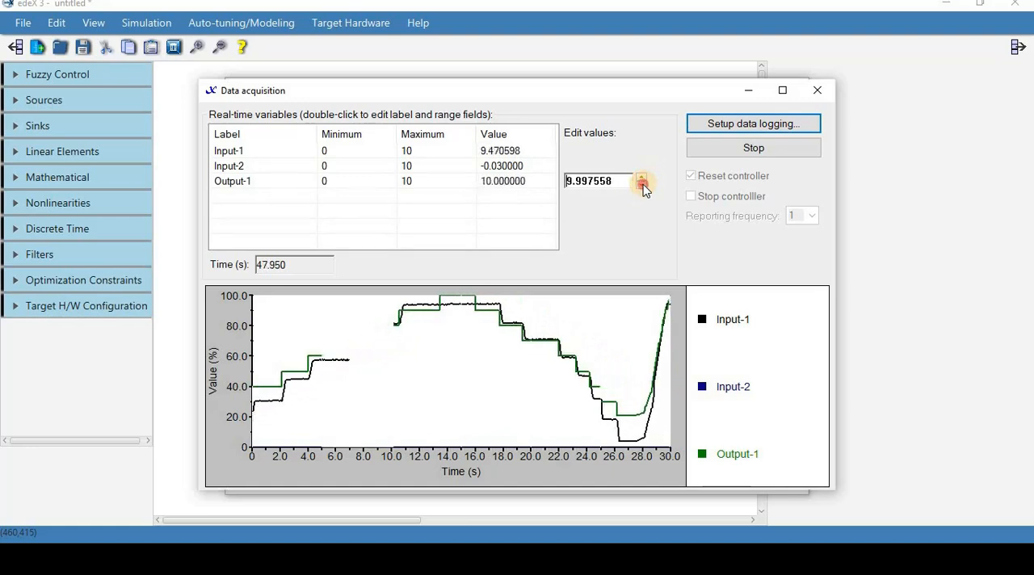
{"action": "left_click", "coordinate": [642, 185]}
{"action": "left_click", "coordinate": [642, 185]}
{"action": "left_click", "coordinate": [642, 185]}
{"action": "left_click", "coordinate": [642, 185]}
{"action": "left_click", "coordinate": [642, 185]}
{"action": "left_click", "coordinate": [642, 185]}
{"action": "left_click", "coordinate": [642, 185]}
{"action": "left_click", "coordinate": [643, 185]}
{"action": "left_click", "coordinate": [642, 185]}
{"action": "left_click", "coordinate": [643, 185]}
{"action": "left_click", "coordinate": [643, 185]}
{"action": "left_click", "coordinate": [642, 185]}
{"action": "left_click", "coordinate": [642, 185]}
{"action": "left_click", "coordinate": [643, 185]}
{"action": "left_click", "coordinate": [642, 185]}
{"action": "left_click", "coordinate": [643, 185]}
{"action": "left_click", "coordinate": [643, 185]}
{"action": "left_click", "coordinate": [643, 185]}
{"action": "left_click", "coordinate": [642, 185]}
{"action": "left_click", "coordinate": [642, 185]}
{"action": "left_click", "coordinate": [642, 185]}
{"action": "left_click", "coordinate": [642, 185]}
{"action": "left_click", "coordinate": [642, 185]}
{"action": "left_click", "coordinate": [642, 185]}
{"action": "left_click", "coordinate": [642, 185]}
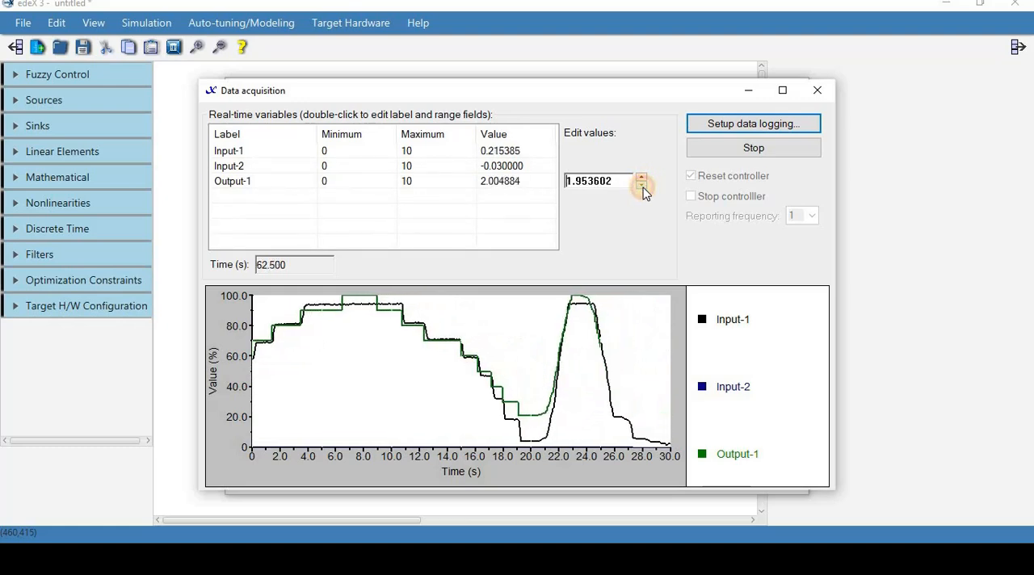
{"action": "left_click", "coordinate": [642, 185]}
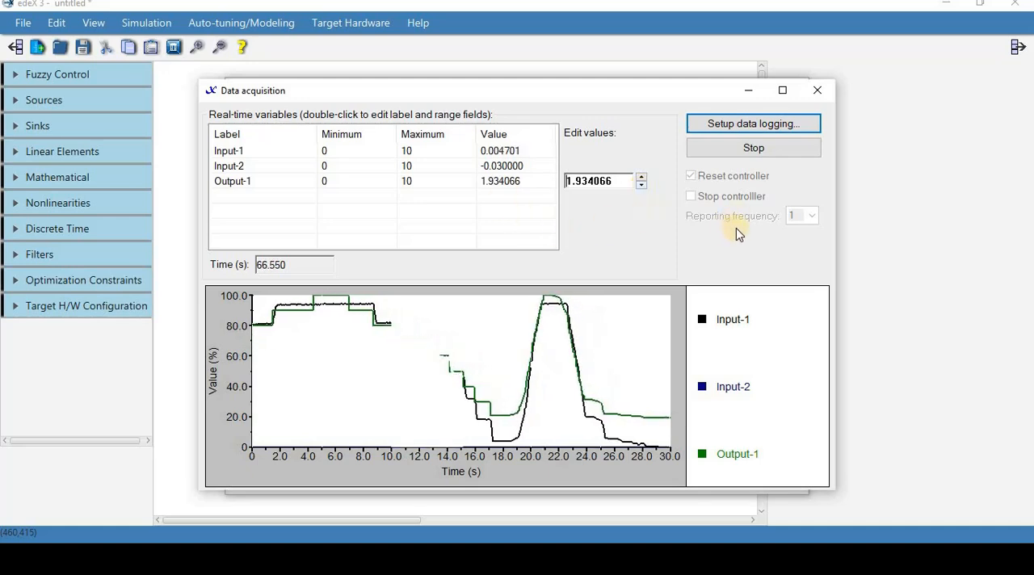
- End the data acquisition run and disconnect from the target, closing both windows
{"action": "left_click", "coordinate": [759, 149]}
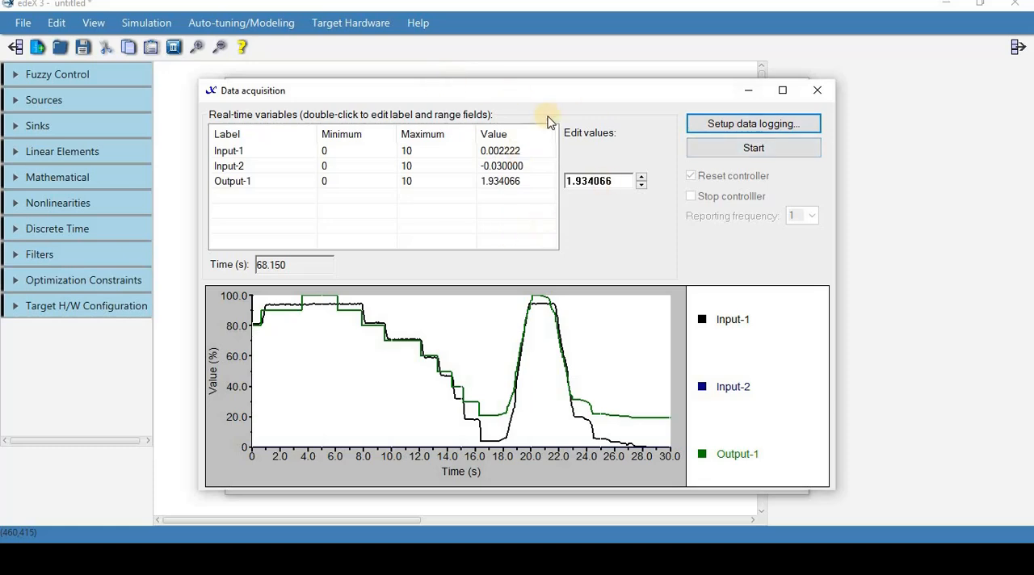
{"action": "left_click", "coordinate": [817, 90]}
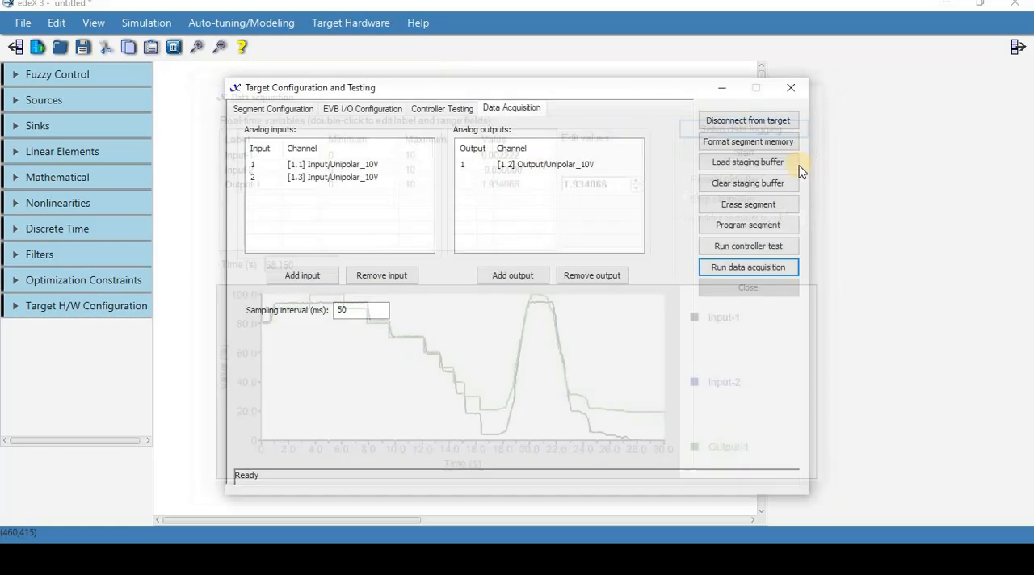
{"action": "left_click", "coordinate": [767, 123]}
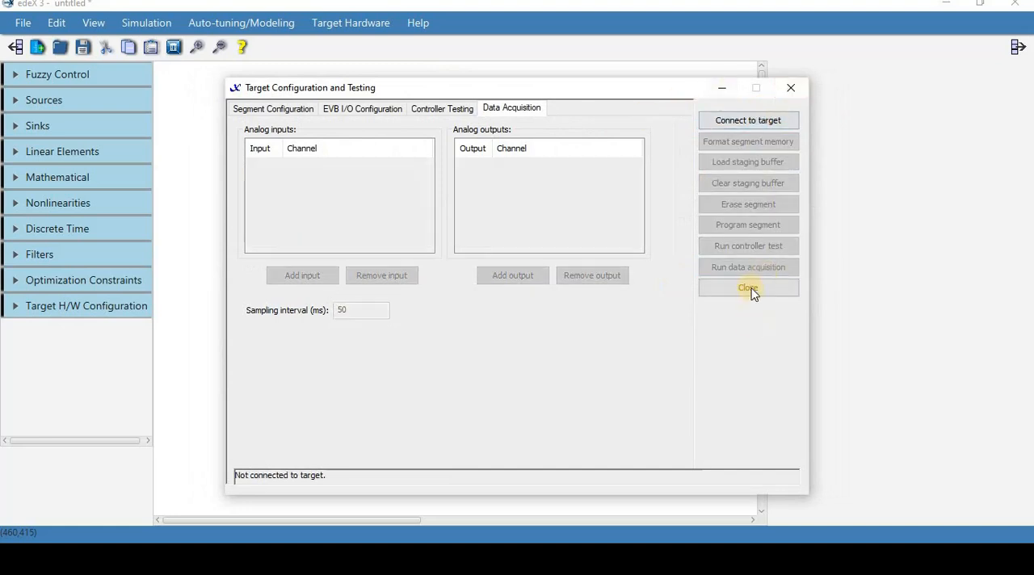
{"action": "left_click", "coordinate": [748, 289]}
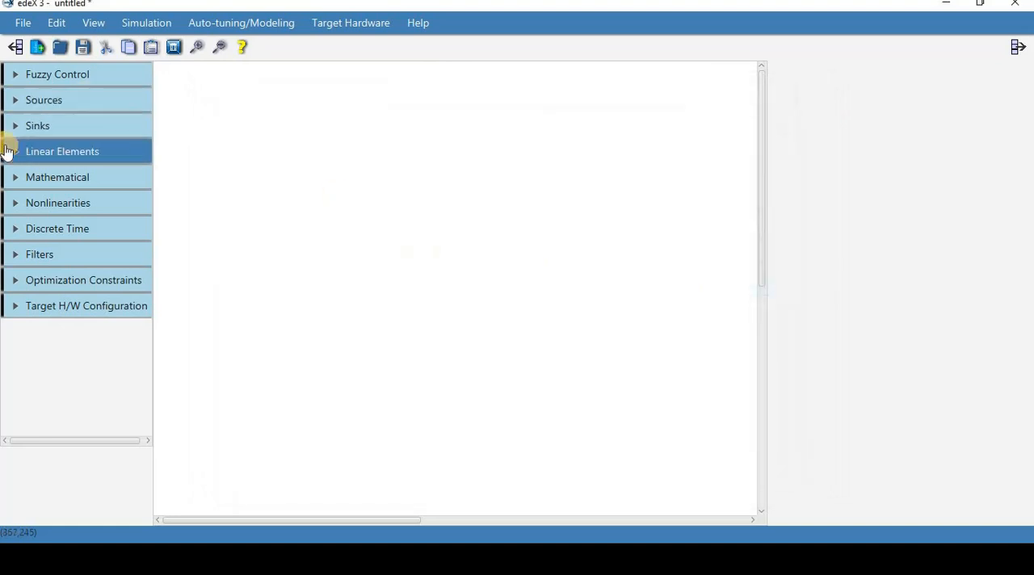
- Place a Data Import source block on the canvas and load "tutorial data1.dat" from the Tutorial folder as its data file
{"action": "left_click", "coordinate": [41, 99]}
{"action": "left_click_drag", "start_coordinate": [25, 344], "coordinate": [436, 273]}
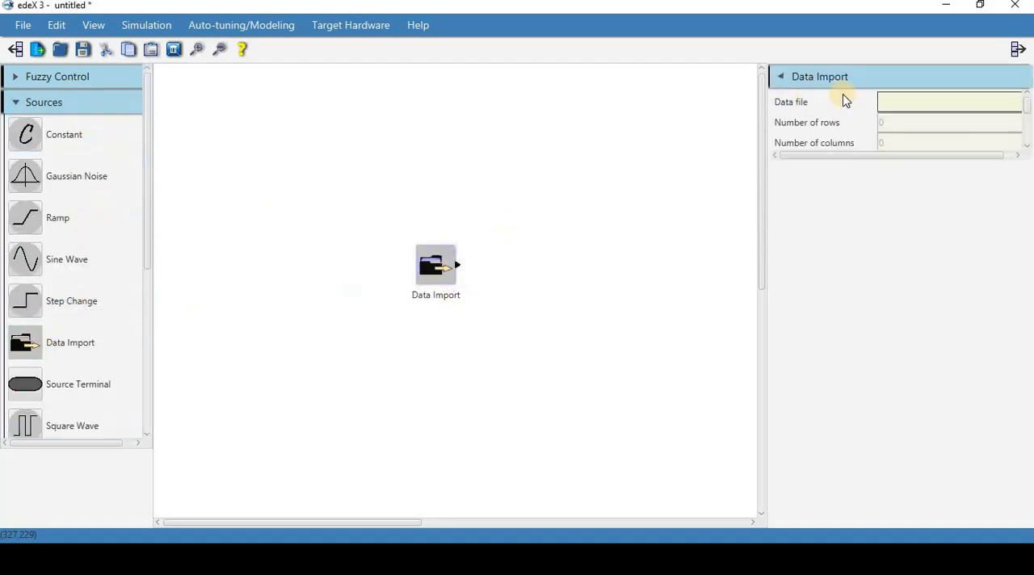
{"action": "left_click", "coordinate": [907, 105]}
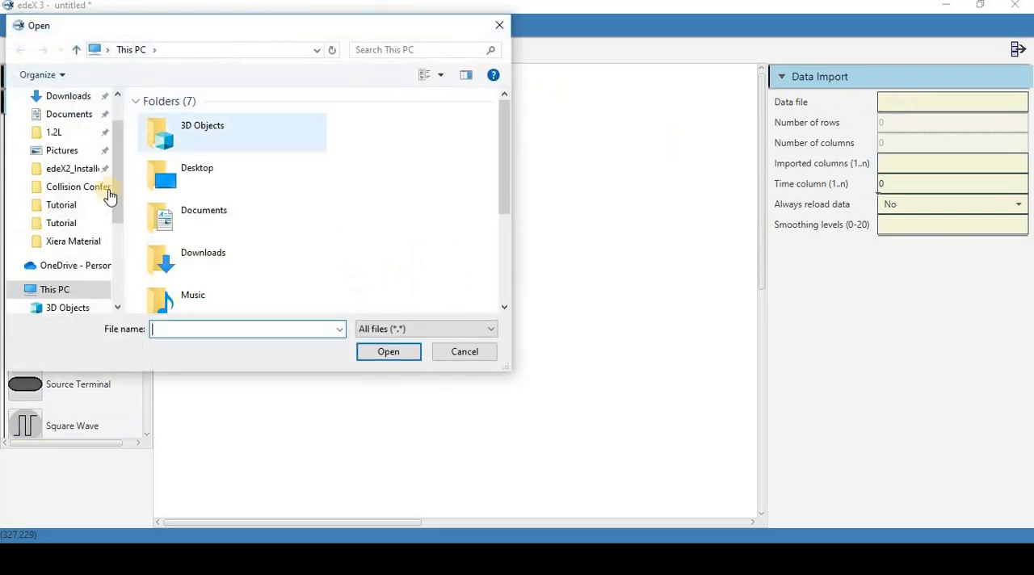
{"action": "left_click", "coordinate": [121, 205]}
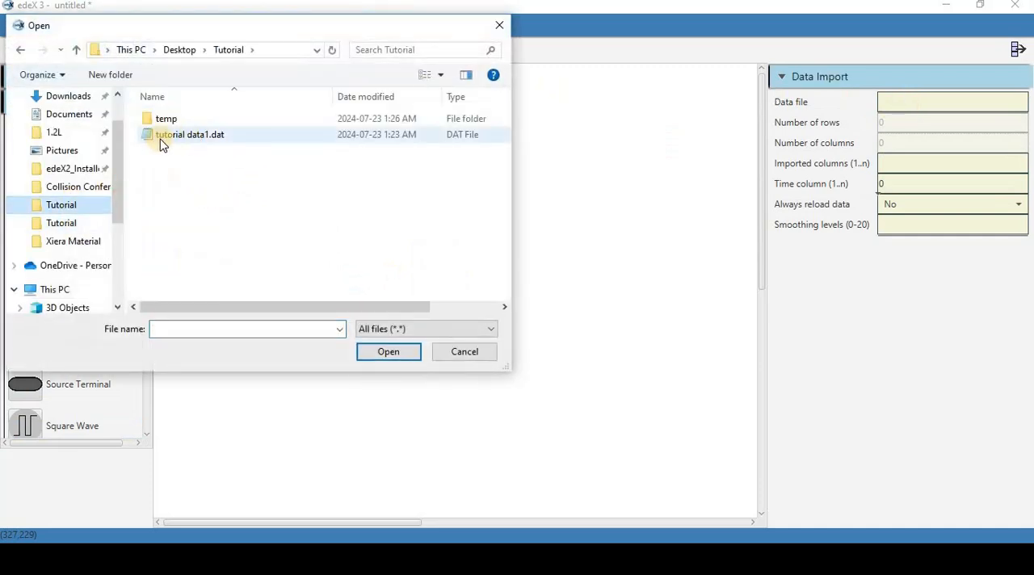
{"action": "double_click", "coordinate": [200, 139]}
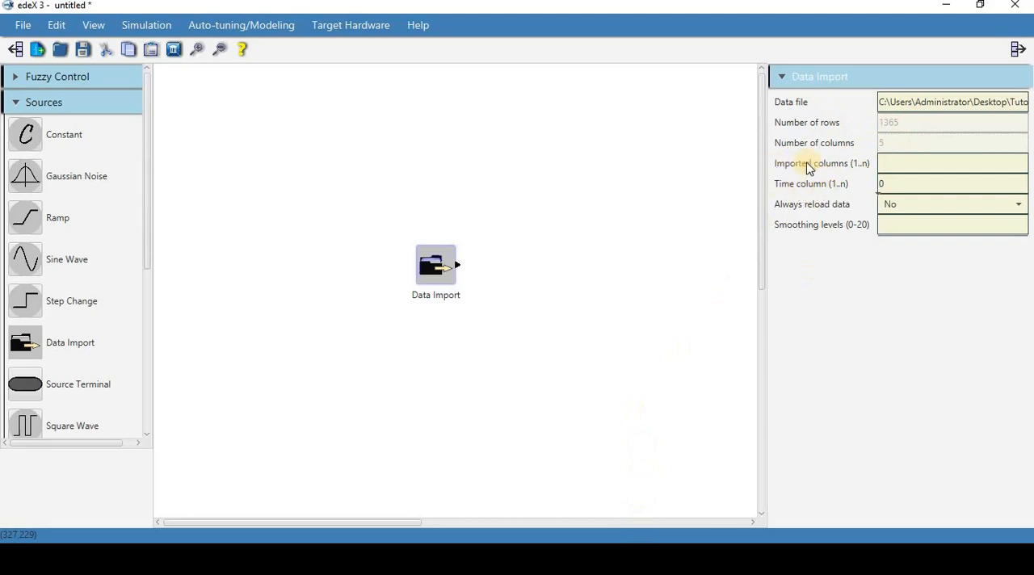
- Switch to Notepad and examine the column layout and rows of "tutorial data1.dat"
{"action": "left_click", "coordinate": [637, 558]}
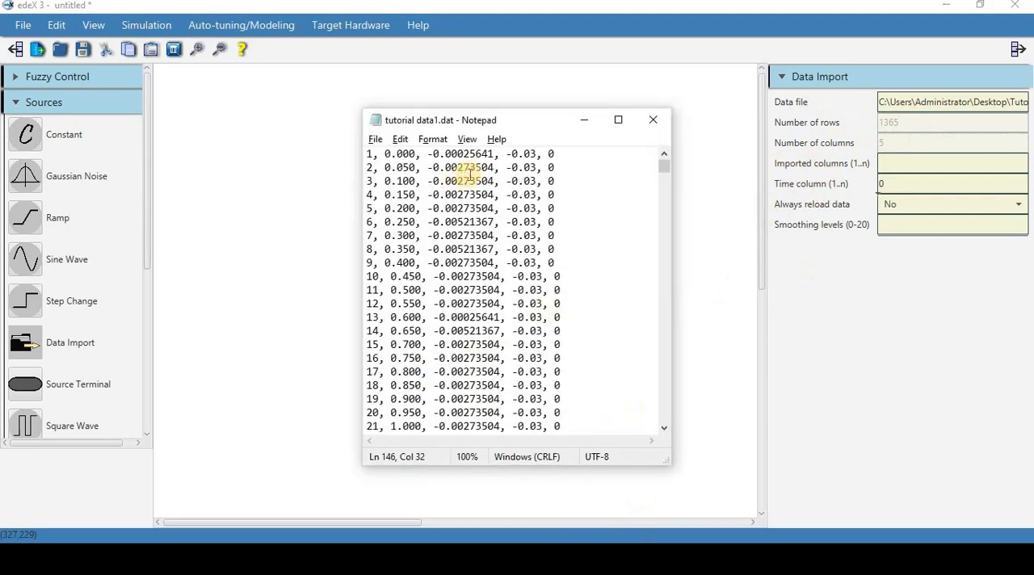
{"action": "left_click_drag", "start_coordinate": [665, 168], "coordinate": [666, 243]}
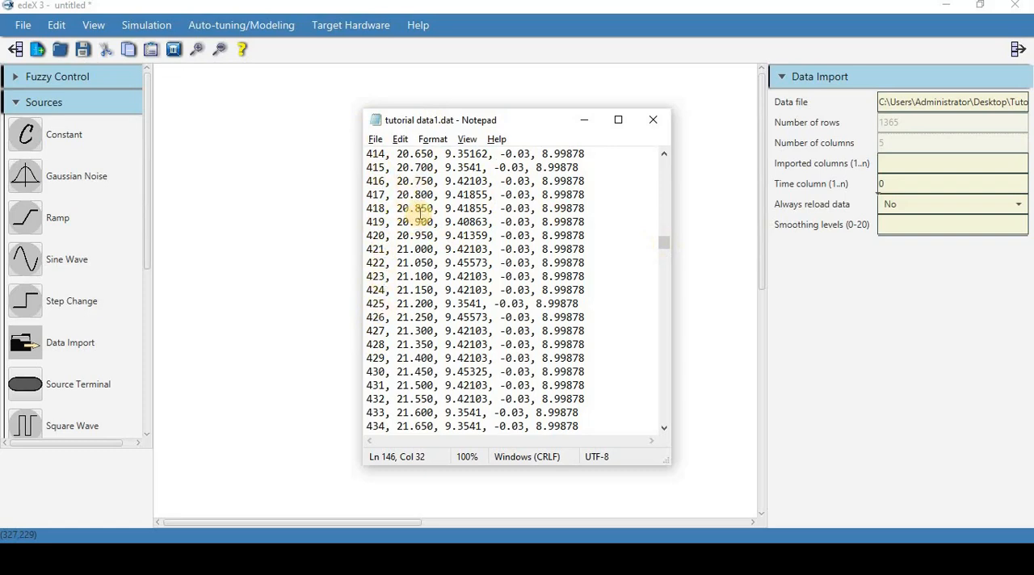
- Set the Data Import block's time column to 2 and its imported columns to 3 and 5, checking the layout in the open data file
{"action": "double_click", "coordinate": [889, 183]}
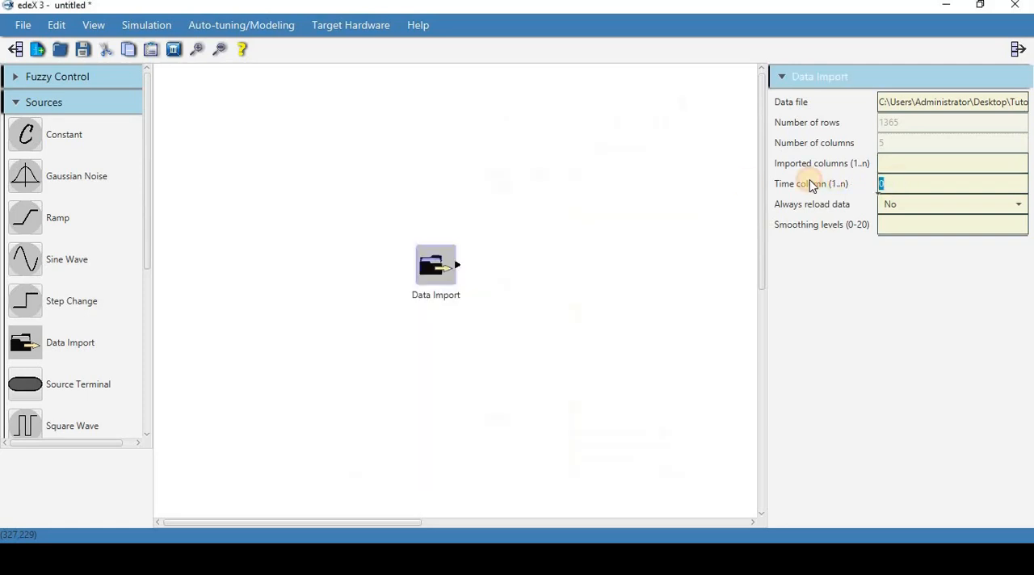
{"action": "type", "text": "2"}
{"action": "key", "text": "alt+Tab"}
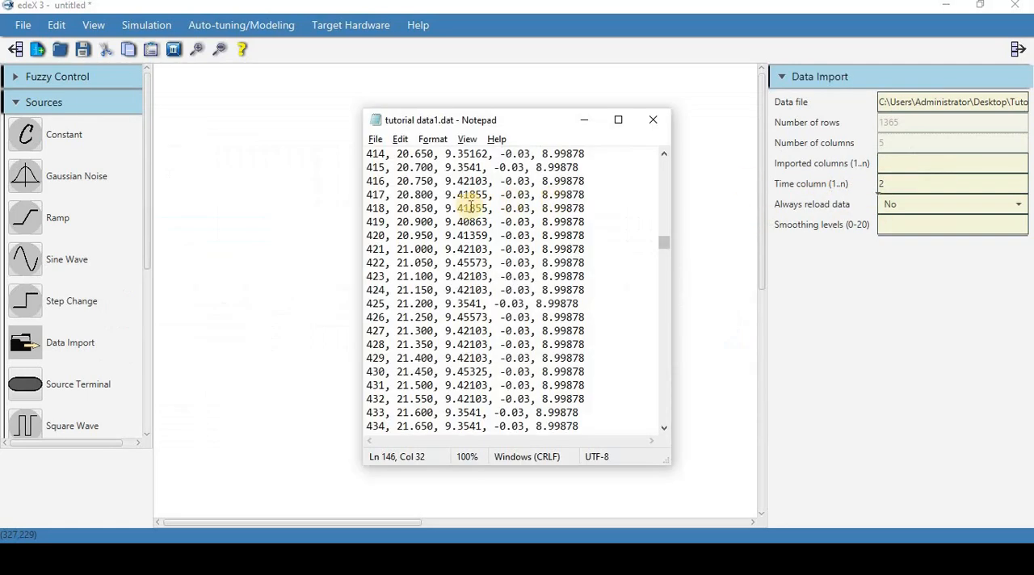
{"action": "left_click_drag", "start_coordinate": [669, 247], "coordinate": [664, 196]}
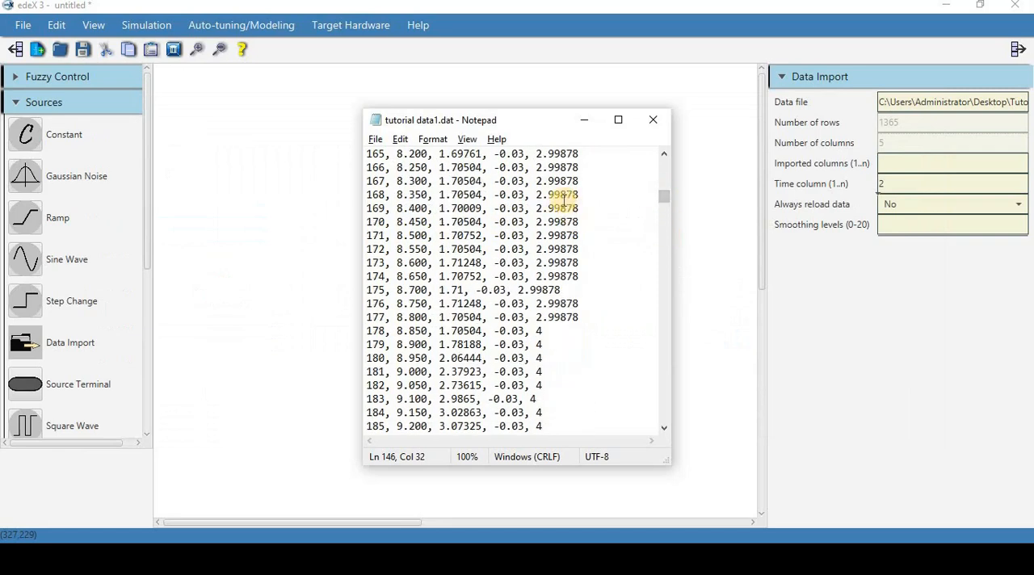
{"action": "left_click_drag", "start_coordinate": [555, 195], "coordinate": [754, 194]}
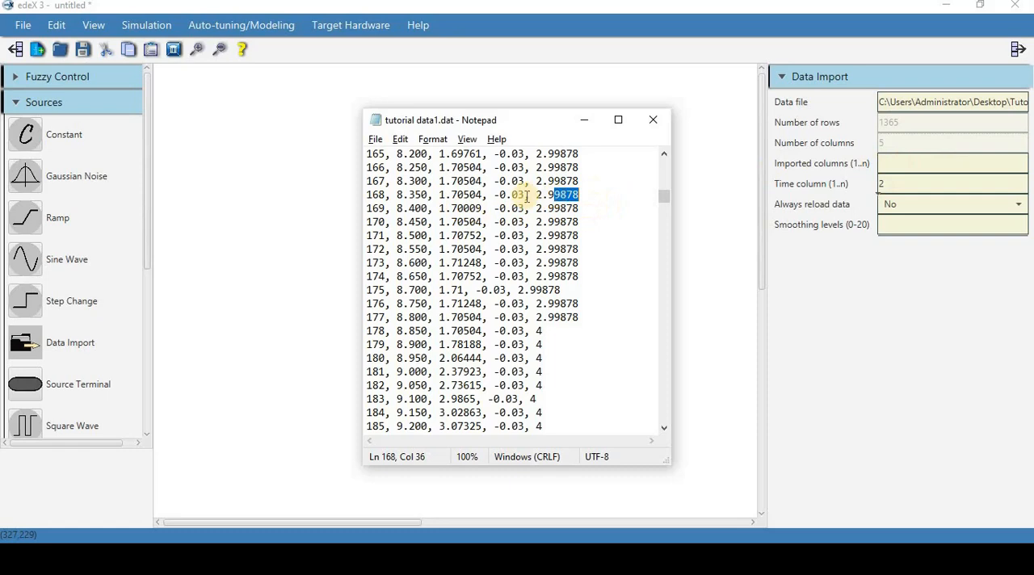
{"action": "left_click_drag", "start_coordinate": [451, 194], "coordinate": [470, 195]}
{"action": "left_click_drag", "start_coordinate": [468, 198], "coordinate": [483, 197]}
{"action": "left_click", "coordinate": [948, 169]}
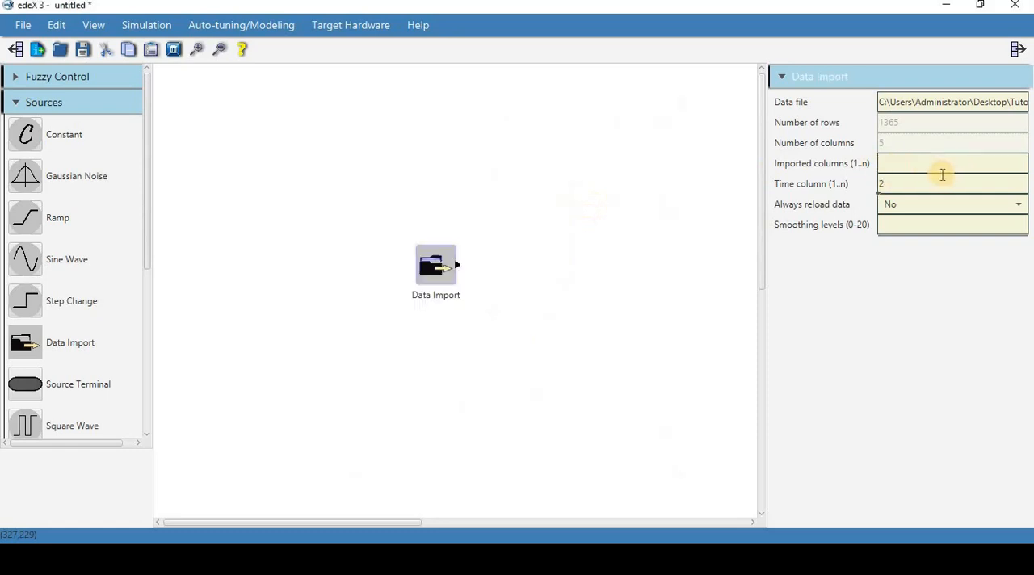
- Add a second output to the Data Import block
{"action": "left_click", "coordinate": [434, 284]}
{"action": "right_click", "coordinate": [442, 276]}
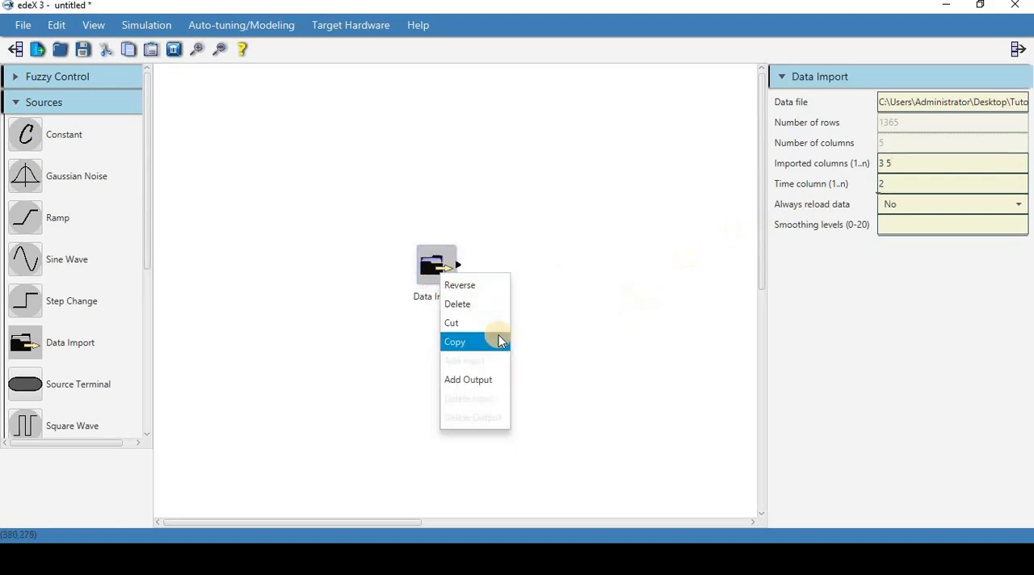
{"action": "left_click", "coordinate": [486, 378]}
- Place a Plot sink block to the right of the Data Import block and add a second input to it
{"action": "left_click", "coordinate": [21, 102]}
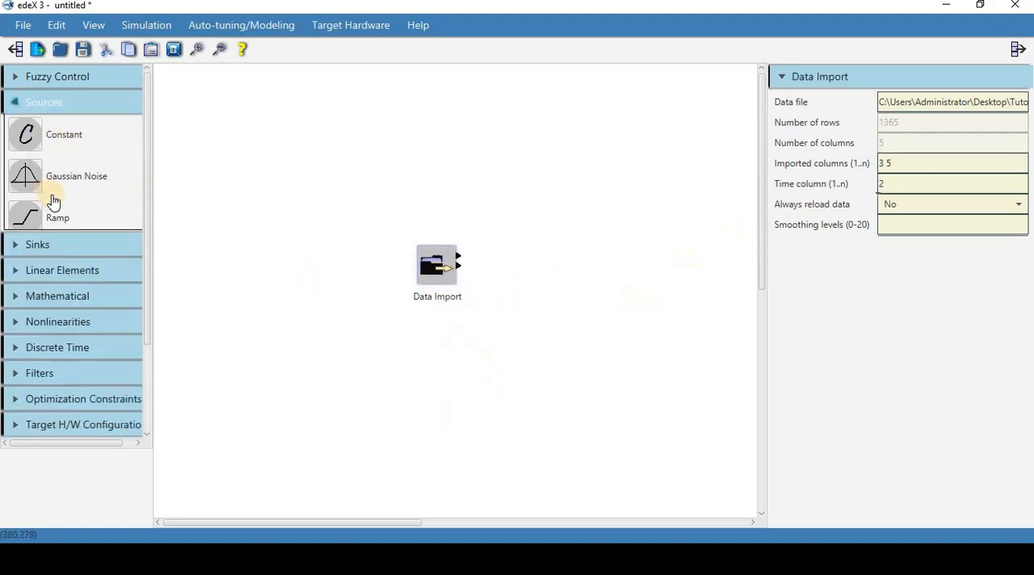
{"action": "left_click", "coordinate": [21, 129]}
{"action": "left_click_drag", "start_coordinate": [25, 160], "coordinate": [608, 215]}
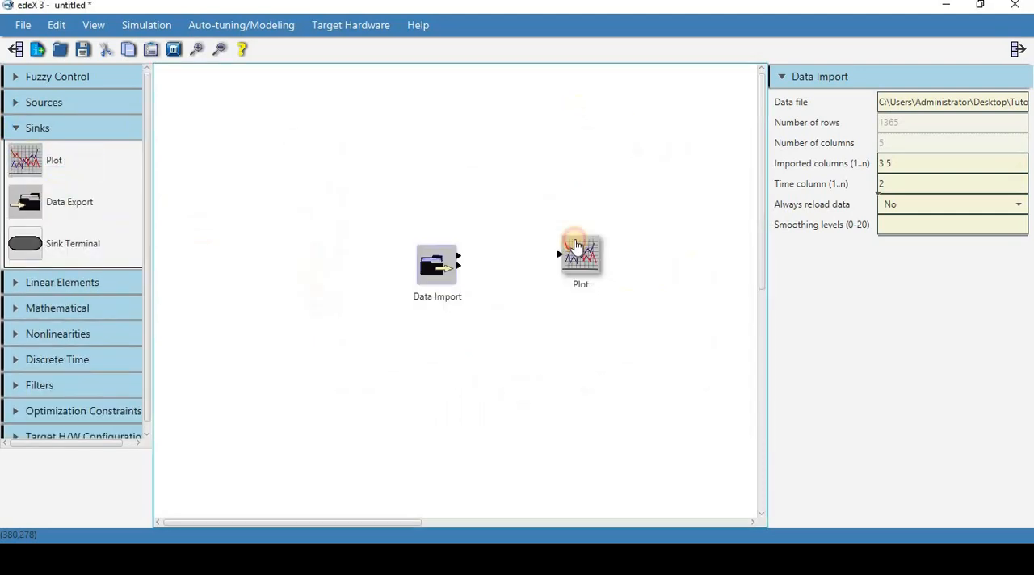
{"action": "right_click", "coordinate": [587, 251]}
{"action": "left_click", "coordinate": [621, 341]}
- Shift the Plot block slightly further right and connect both Data Import outputs to its two inputs in matching order
{"action": "left_click_drag", "start_coordinate": [573, 247], "coordinate": [604, 248]}
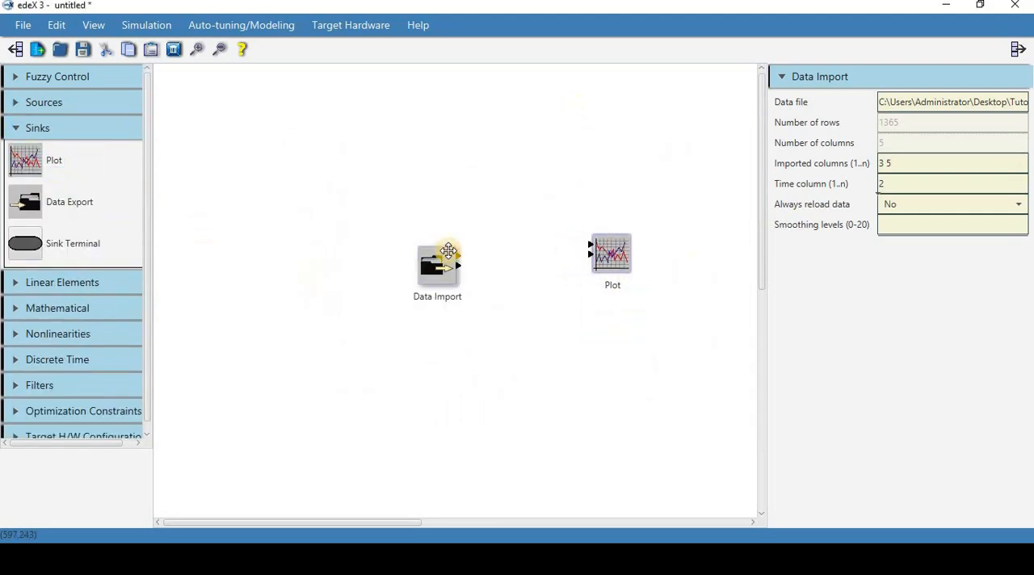
{"action": "left_click_drag", "start_coordinate": [458, 257], "coordinate": [591, 244]}
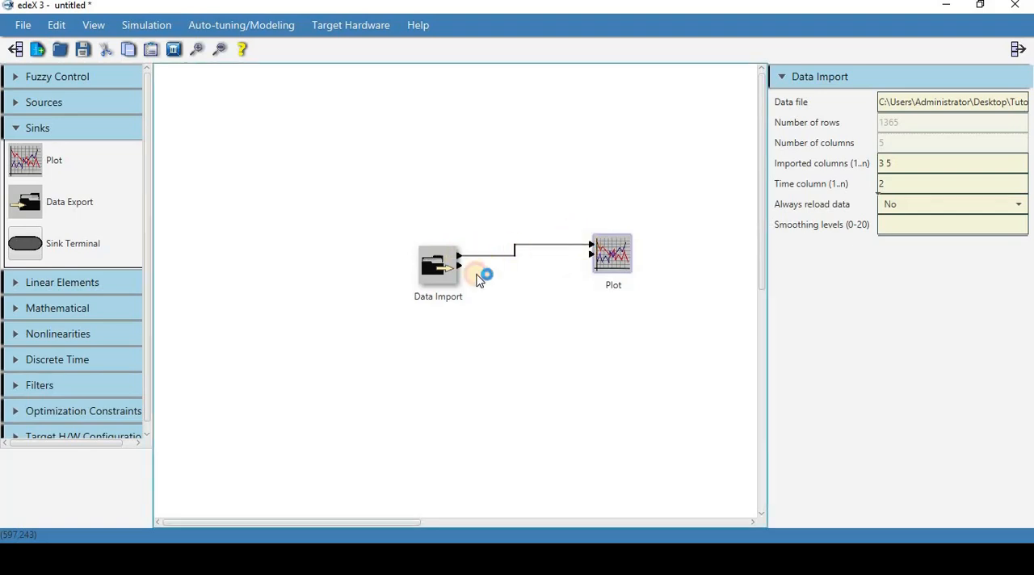
{"action": "left_click_drag", "start_coordinate": [461, 265], "coordinate": [591, 253]}
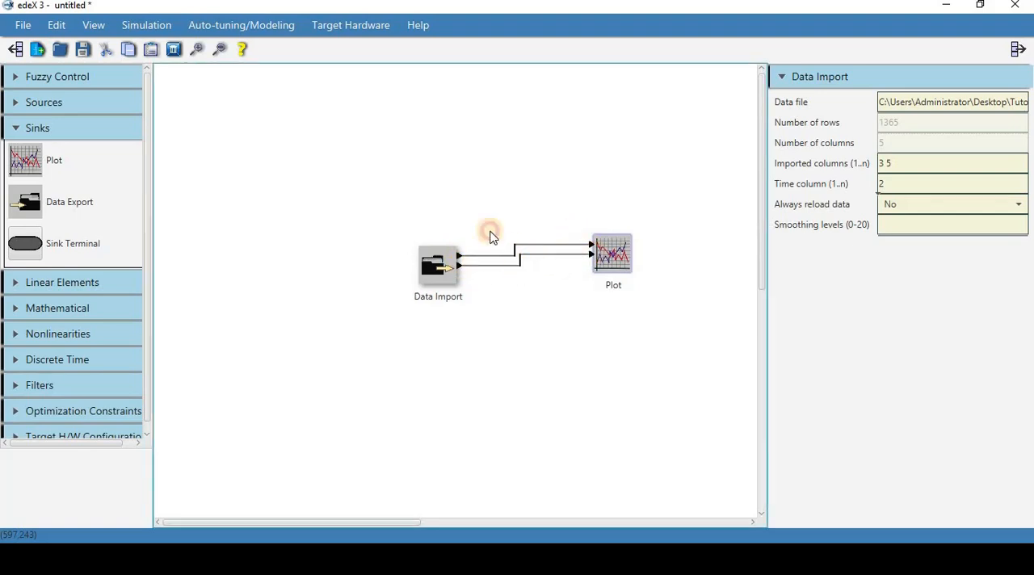
- Set the simulation time step to 0.05 s and the duration to 68 s, checking the last timestamp in the data file
{"action": "left_click", "coordinate": [148, 33]}
{"action": "left_click", "coordinate": [162, 46]}
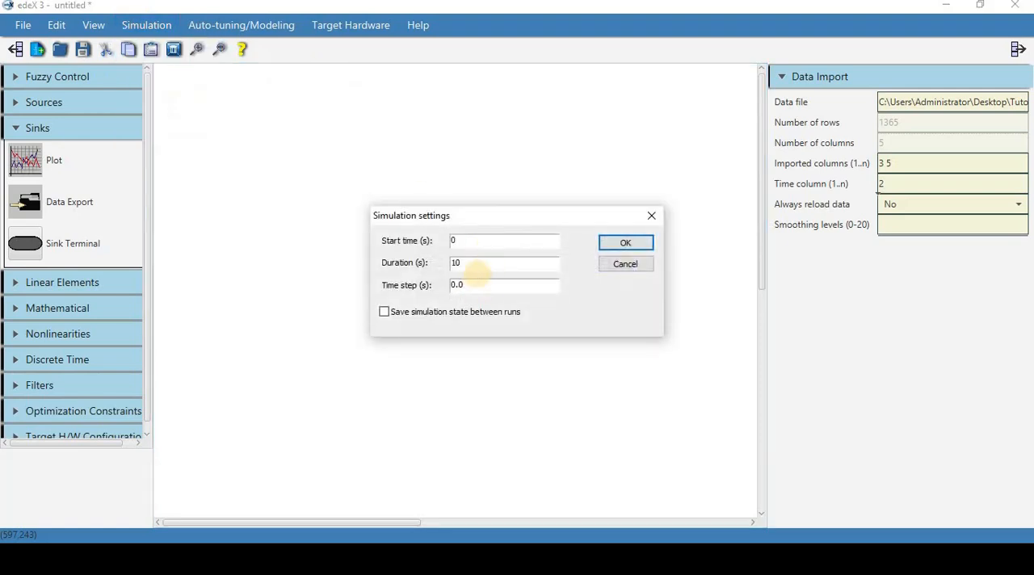
{"action": "left_click", "coordinate": [478, 268]}
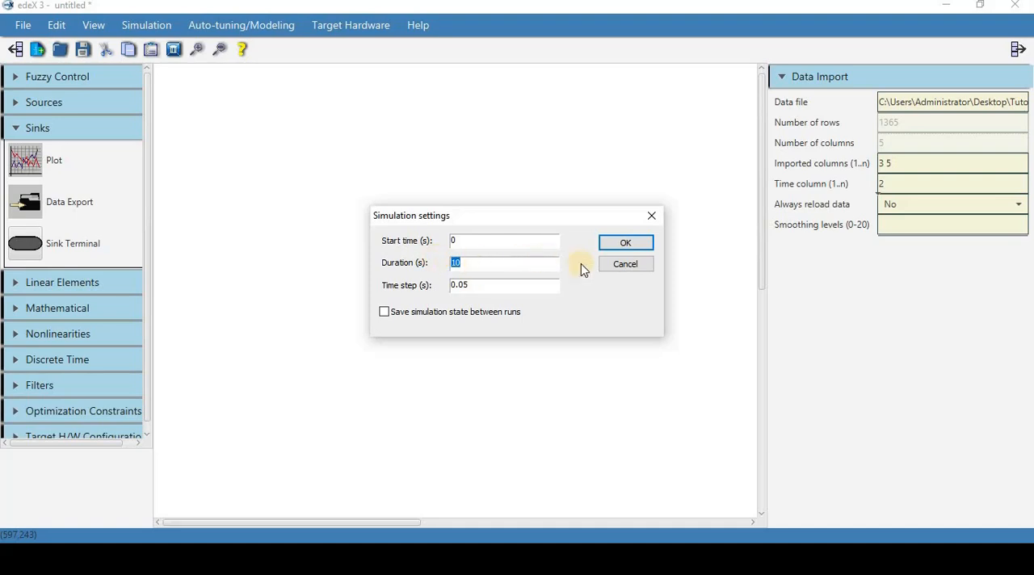
{"action": "left_click", "coordinate": [485, 559]}
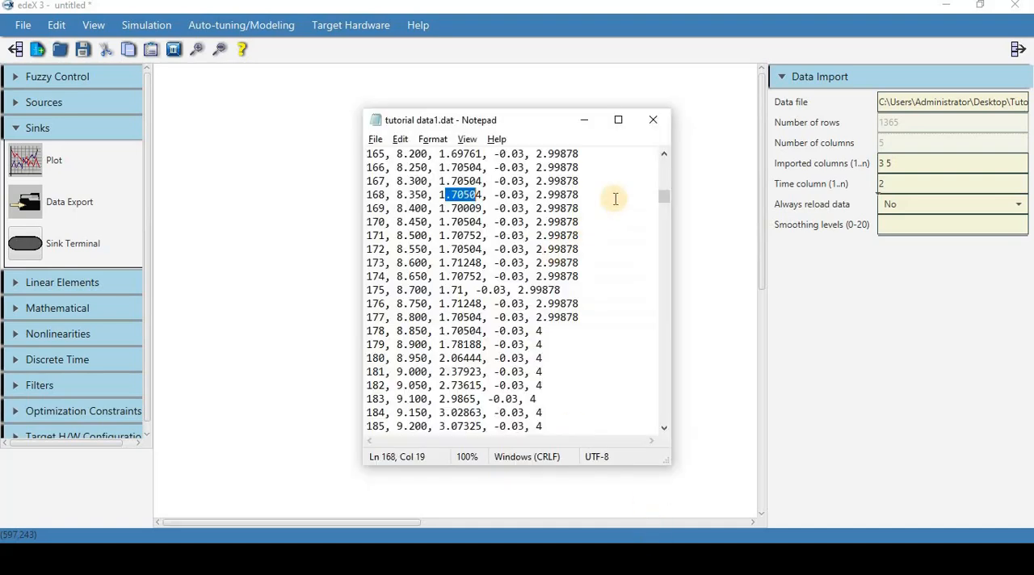
{"action": "left_click_drag", "start_coordinate": [666, 207], "coordinate": [672, 415]}
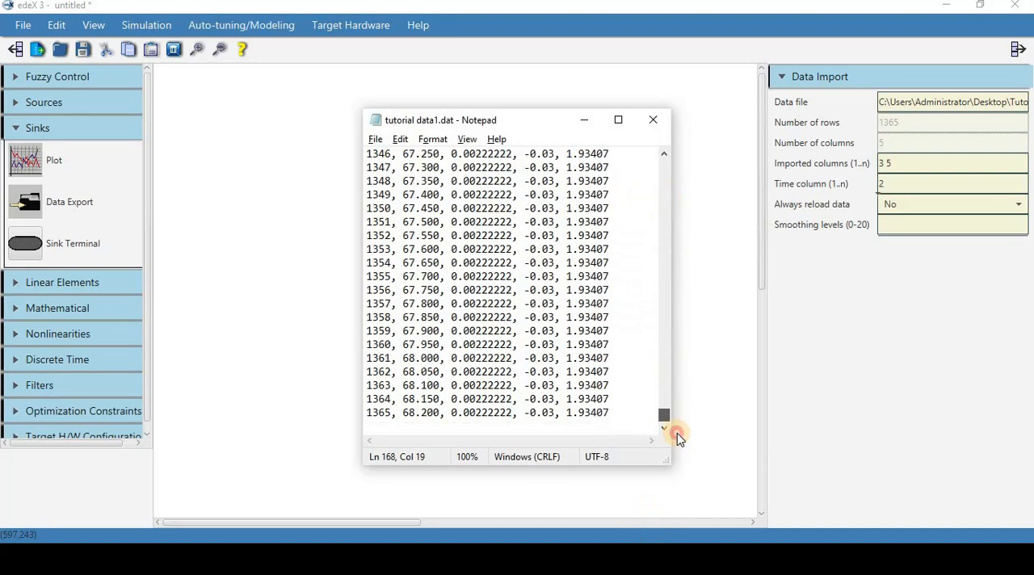
{"action": "left_click", "coordinate": [451, 495]}
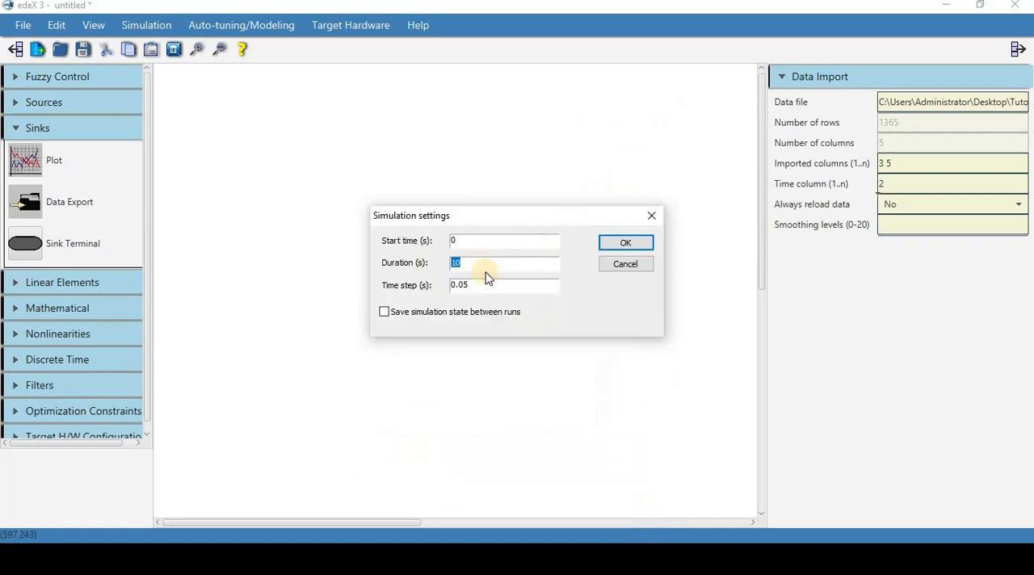
{"action": "left_click", "coordinate": [639, 243]}
- Run the simulation and maximize the resulting plot window of the imported data
{"action": "left_click", "coordinate": [146, 26]}
{"action": "left_click", "coordinate": [156, 74]}
{"action": "double_click", "coordinate": [551, 144]}
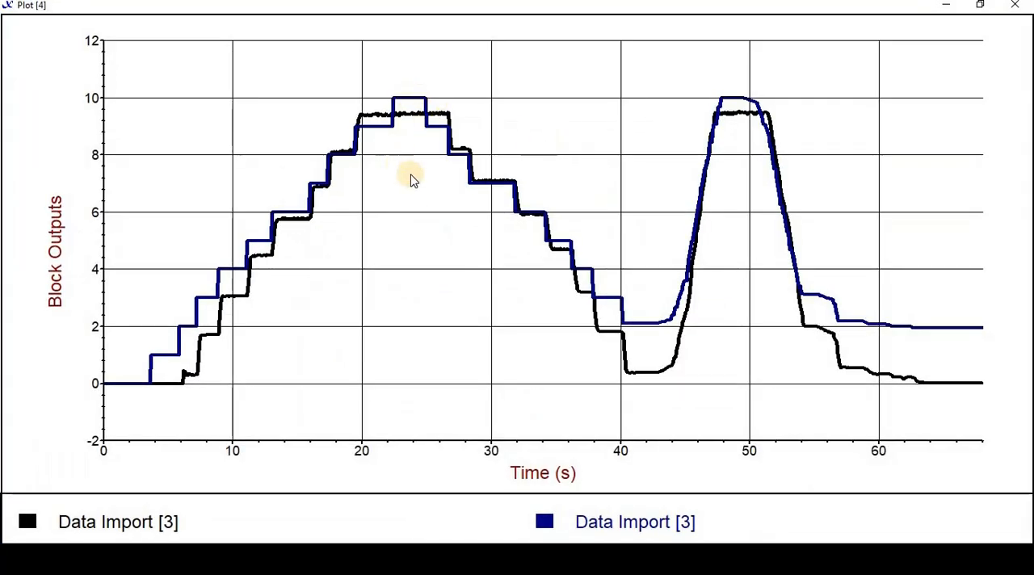